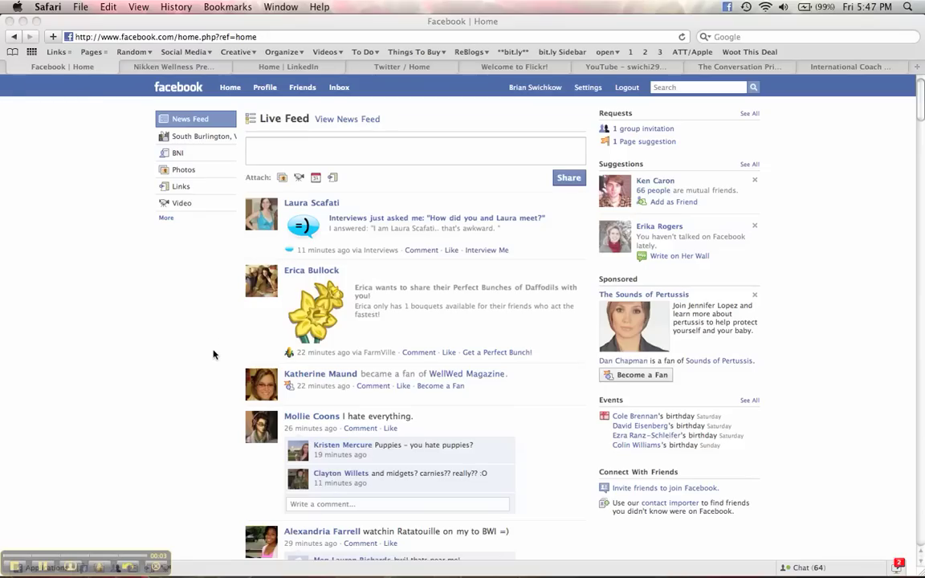
Start a status update with an empty link attachment, clearing the toprankblog address, then show all windows
left_click(320, 154)
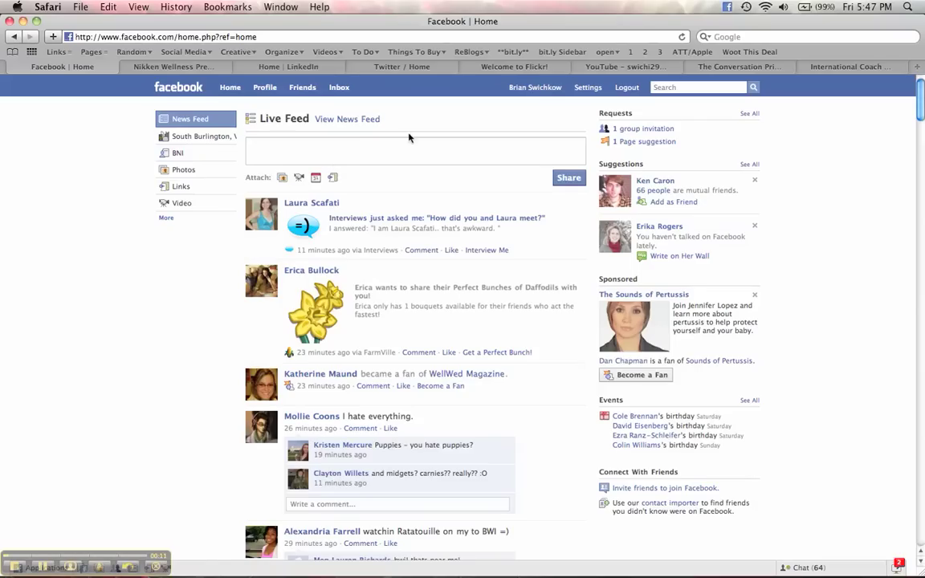
left_click(332, 178)
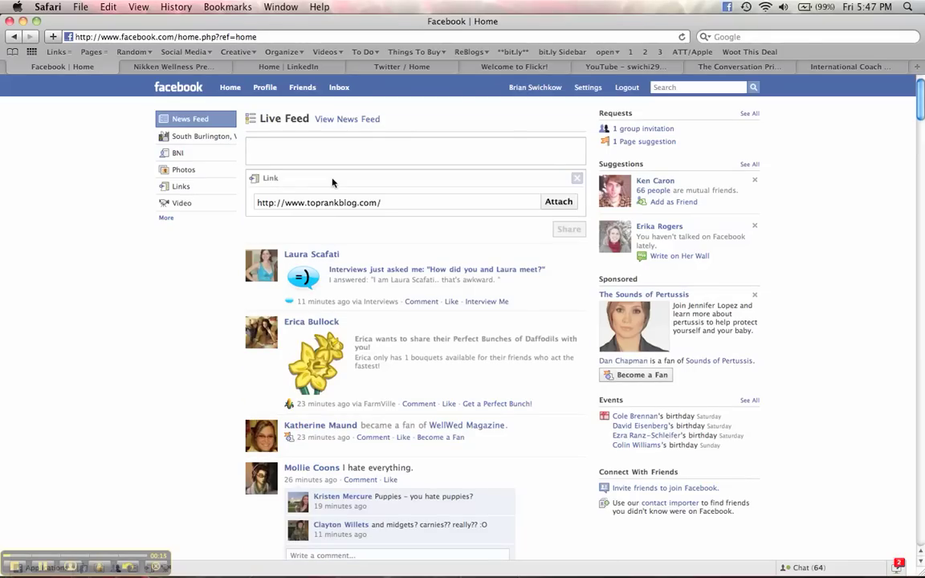
left_click(403, 203)
key("F9")
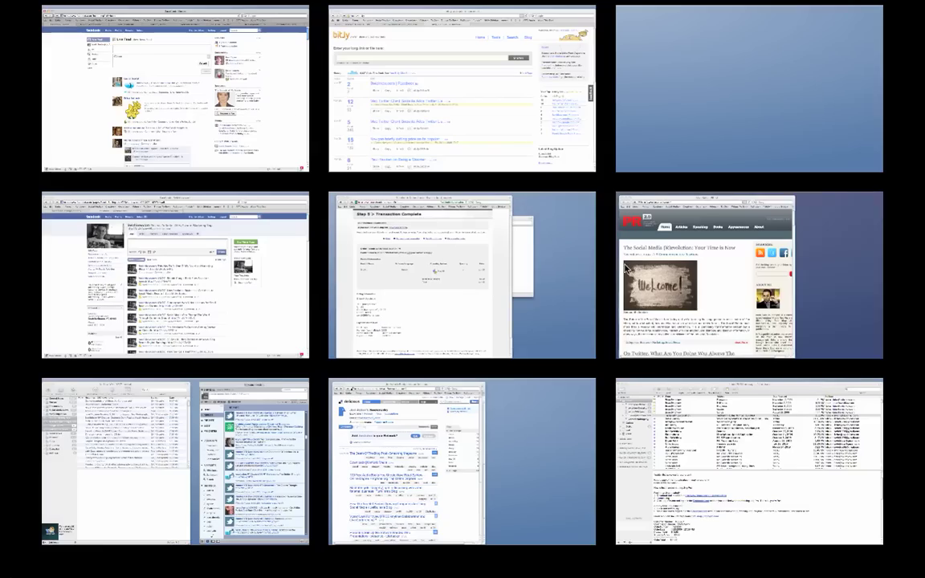
Bring the Brian Solis PR 2.0 blog forward, select its web address, and widen the window
left_click(635, 271)
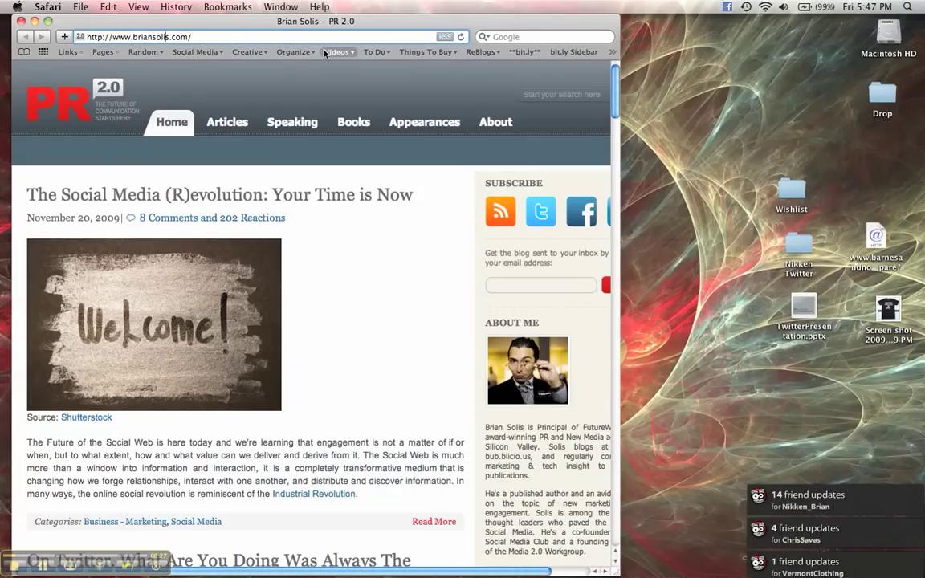
key("super+l")
key("super+c")
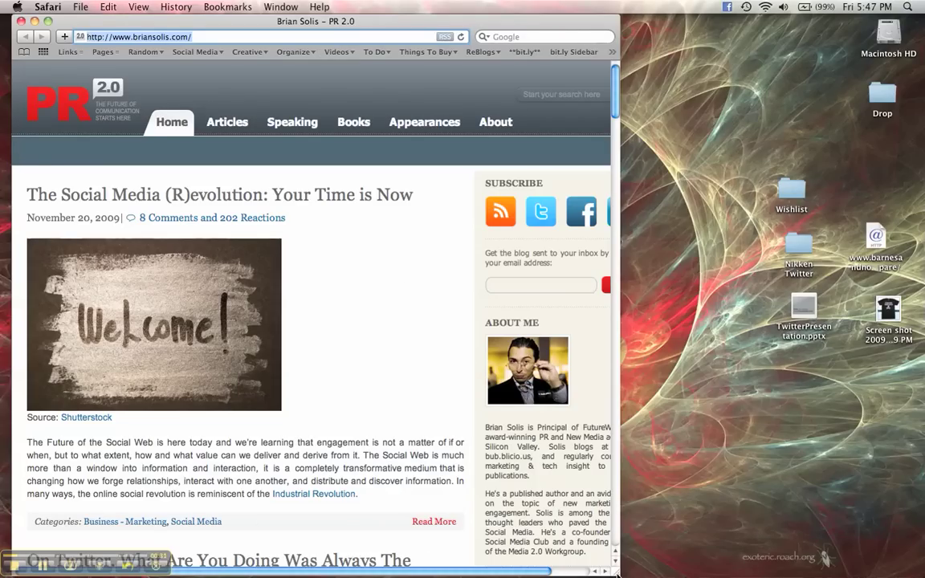
left_click_drag(616, 575, 839, 575)
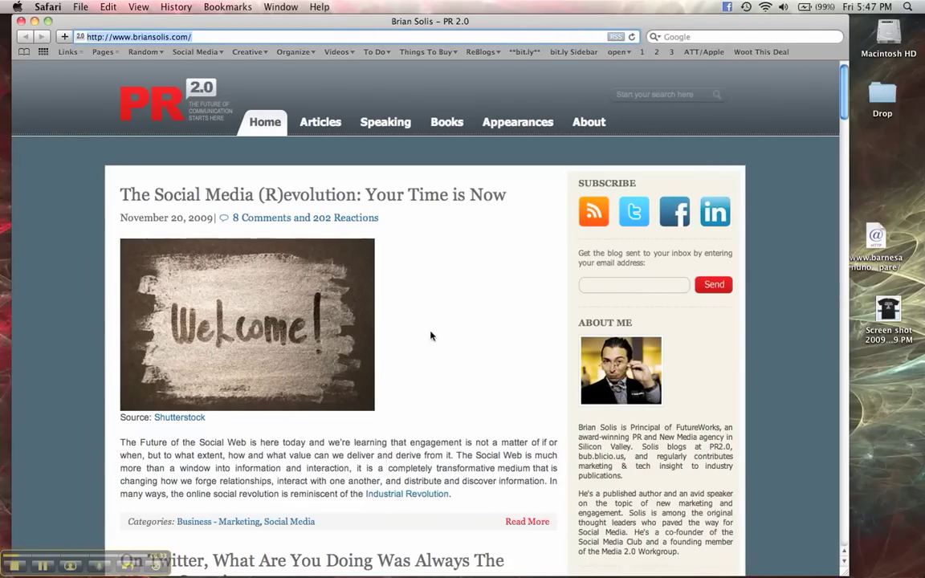
Skim the latest PR 2.0 blog posts, then return to the Facebook window
scroll(405, 377, "down", 8)
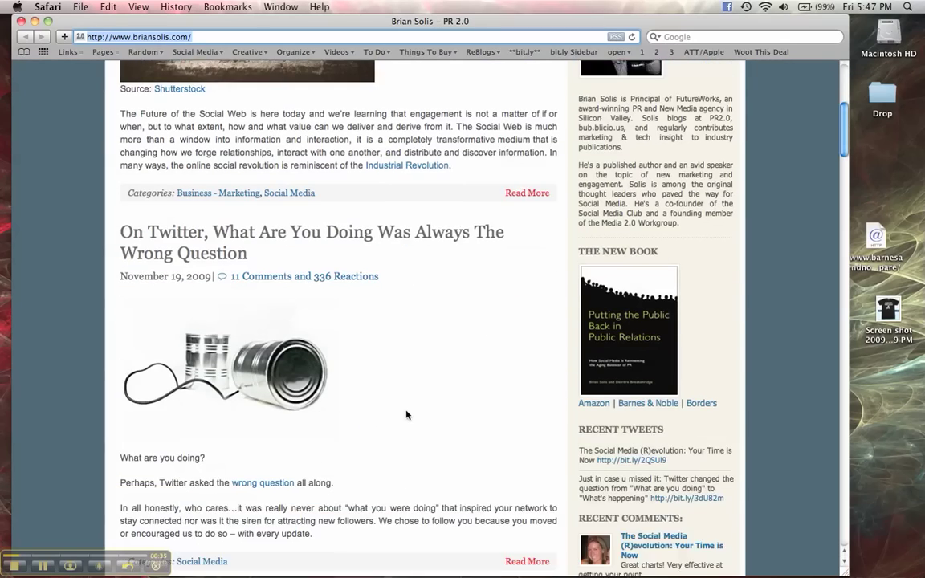
scroll(405, 415, "down", 2)
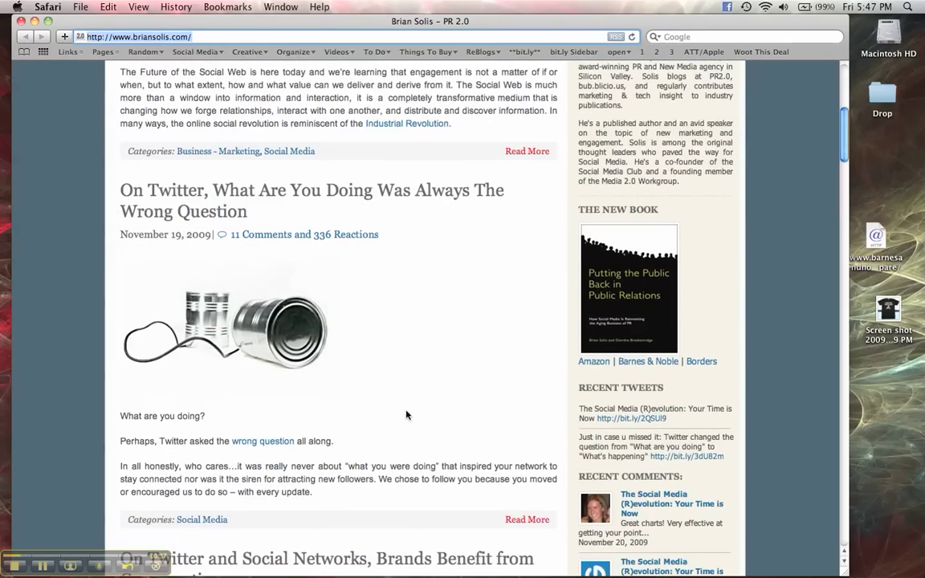
scroll(406, 415, "down", 8)
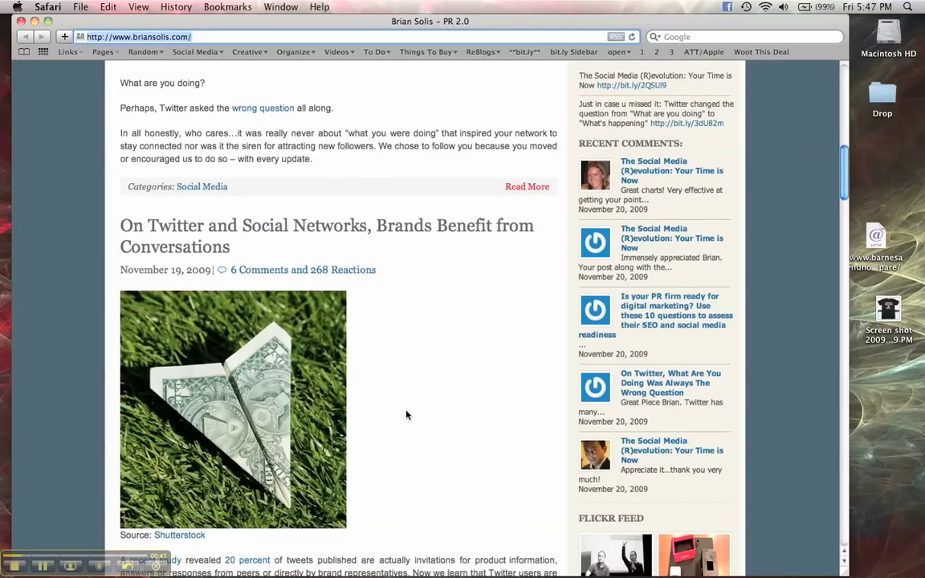
scroll(423, 369, "up", 15)
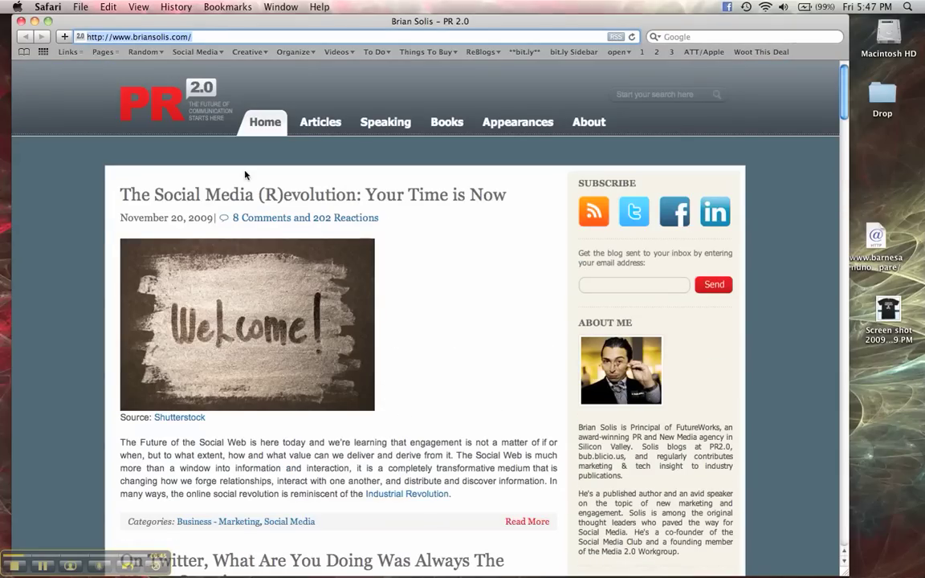
key("F9")
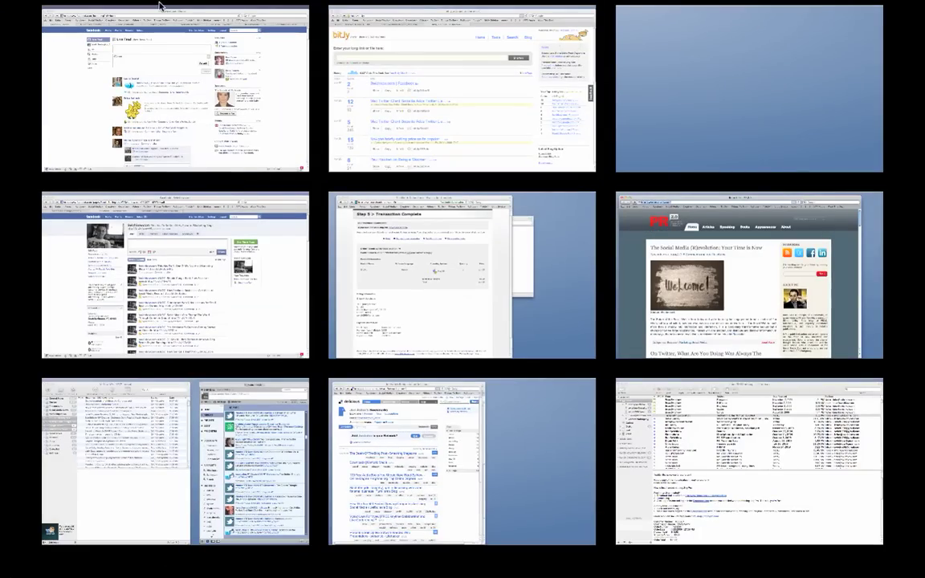
left_click(161, 68)
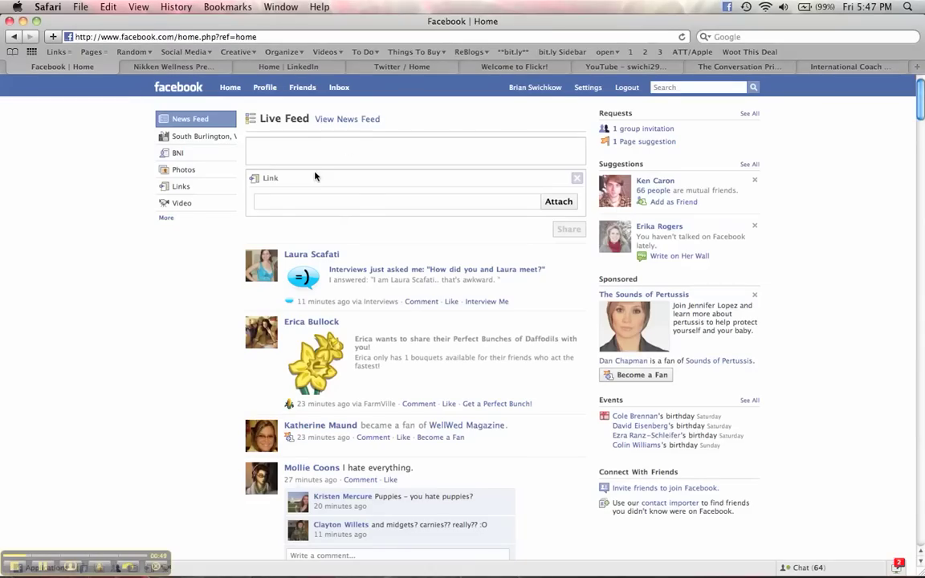
key("super+v")
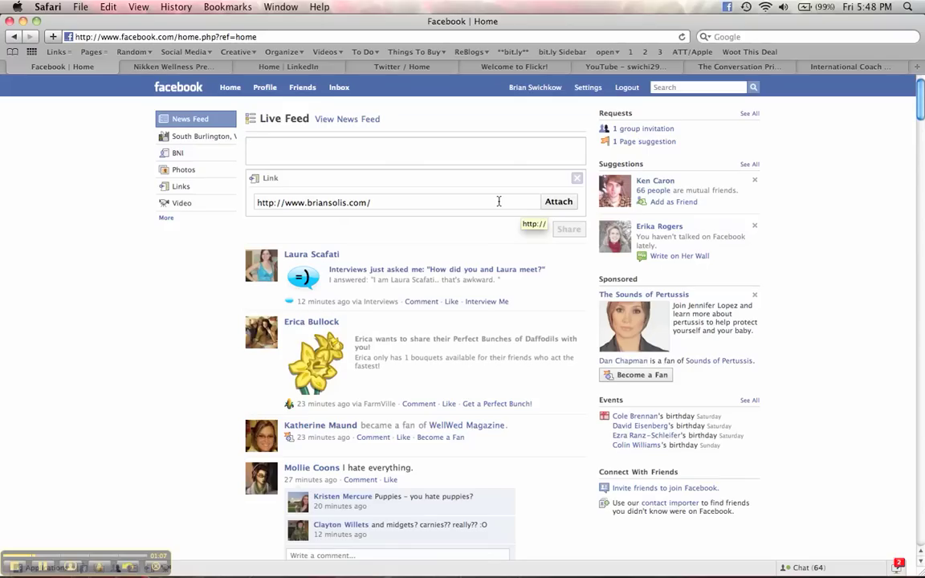
left_click(577, 178)
key("F9")
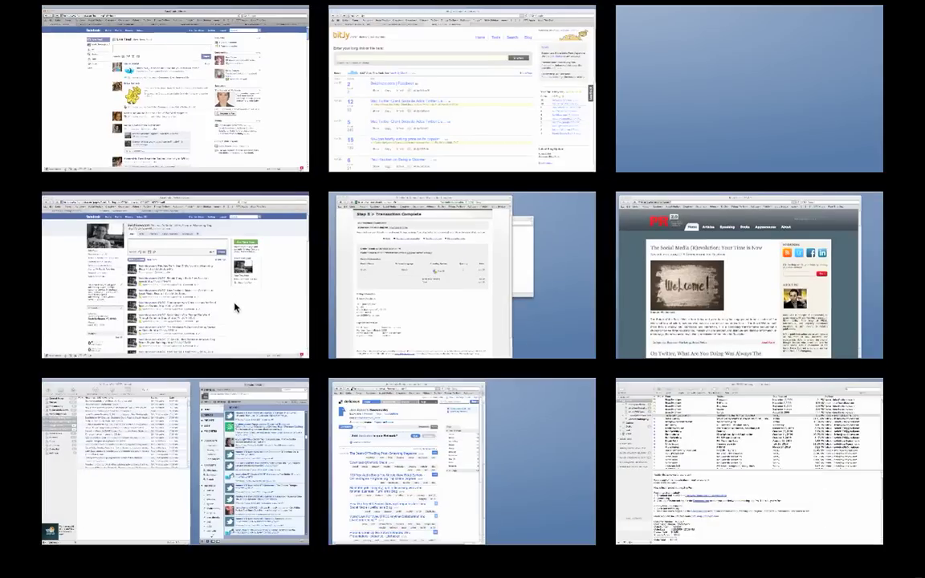
On the Swichkow.com wall, type the draft 'Here Is Another Really Great #PR And #Marketing Blog –'
left_click(236, 310)
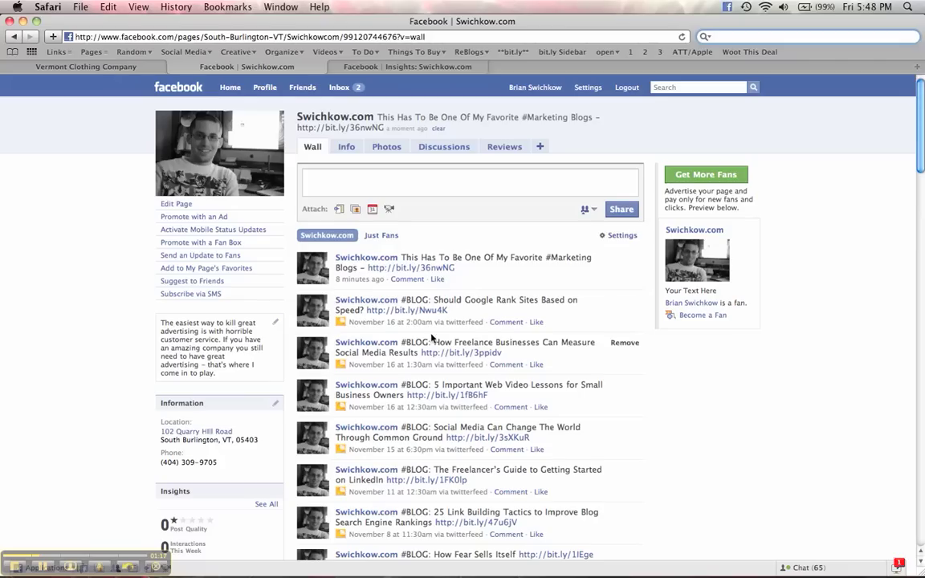
left_click(404, 183)
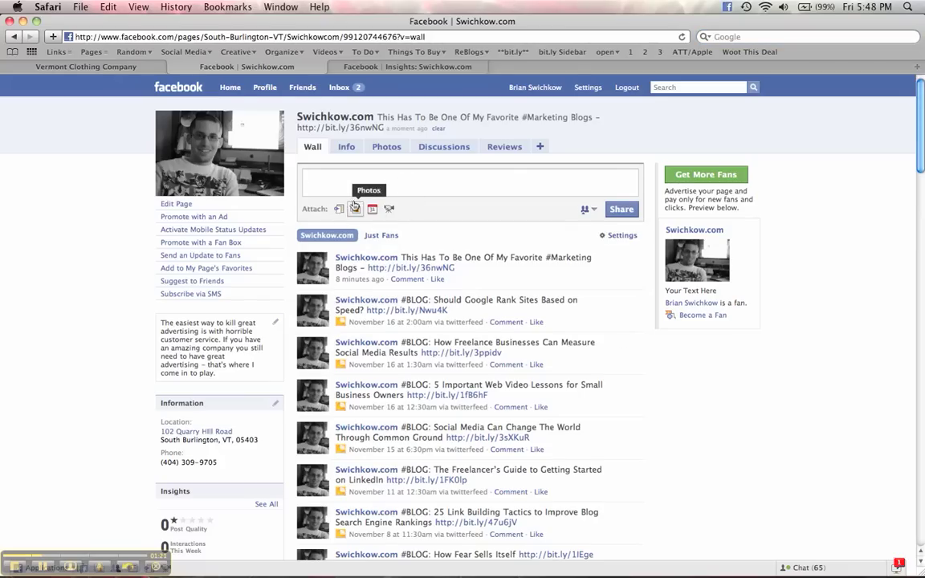
type("Her")
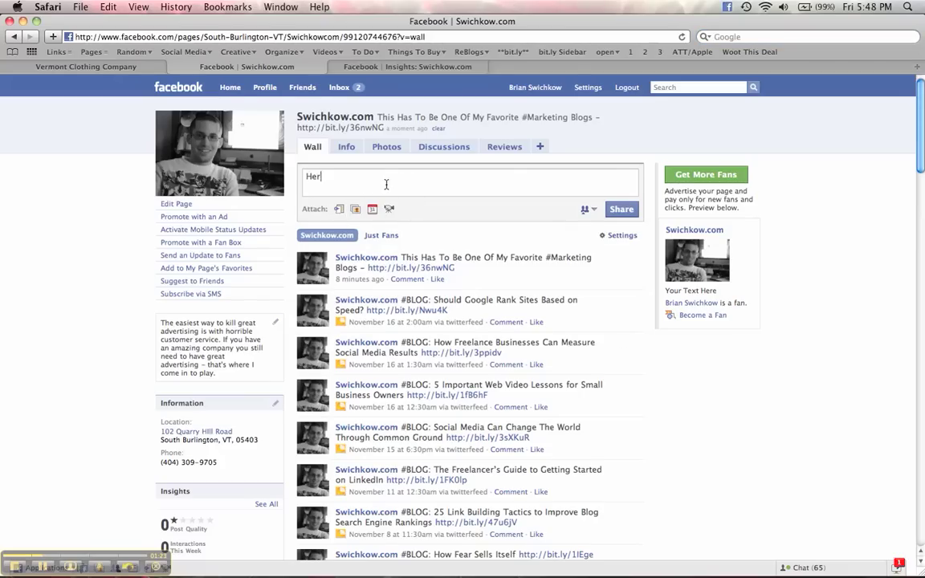
type("e is so")
key("BackSpace")
key("BackSpace")
key("BackSpace")
key("BackSpace")
key("BackSpace")
key("BackSpace")
type("Is Another Really Great #PR and")
key("BackSpace")
key("BackSpace")
key("BackSpace")
type("And ")
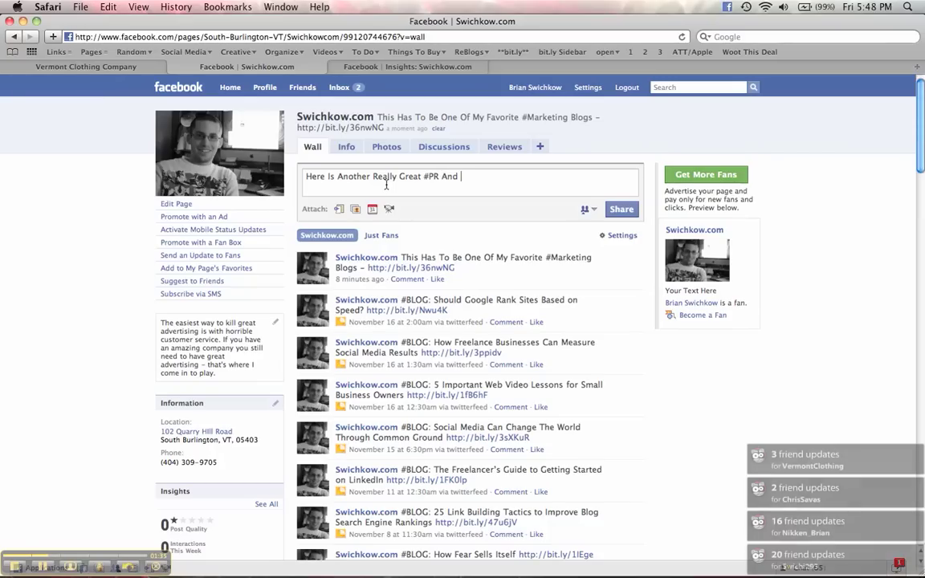
type("#Marketing Blog –")
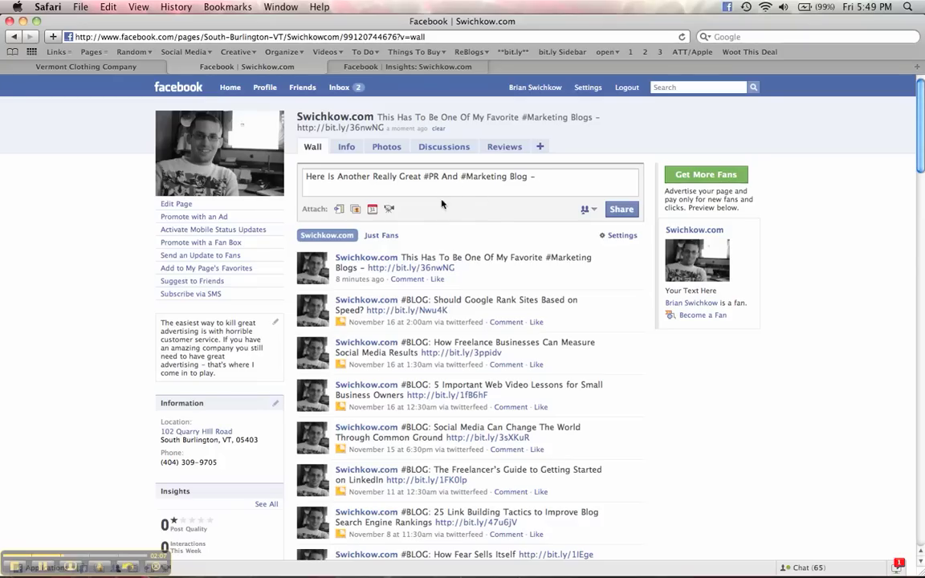
key("F9")
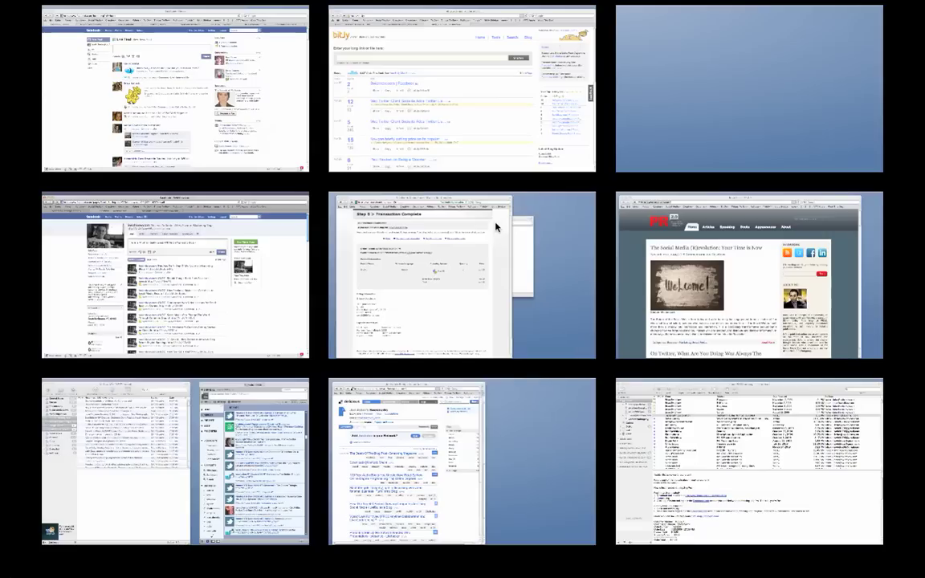
left_click(248, 434)
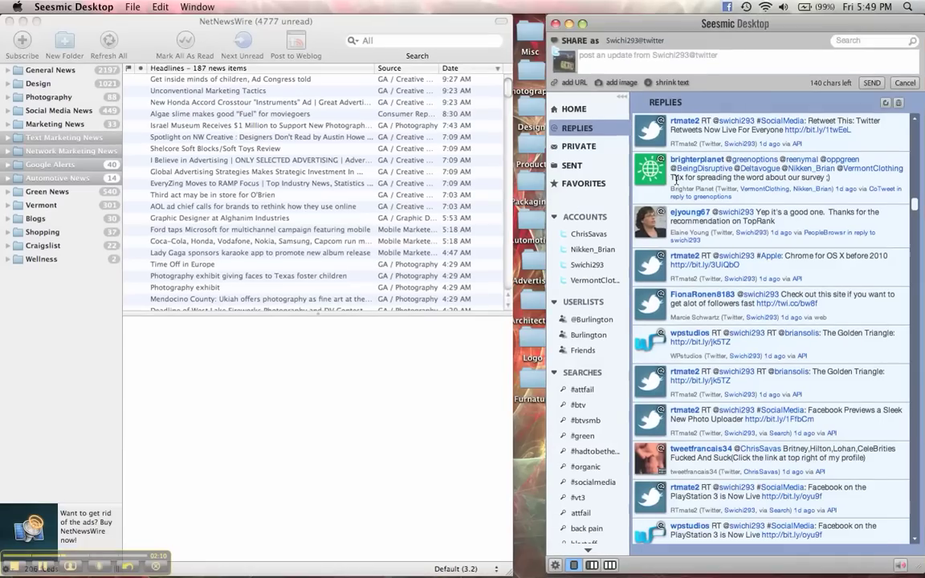
left_click(705, 62)
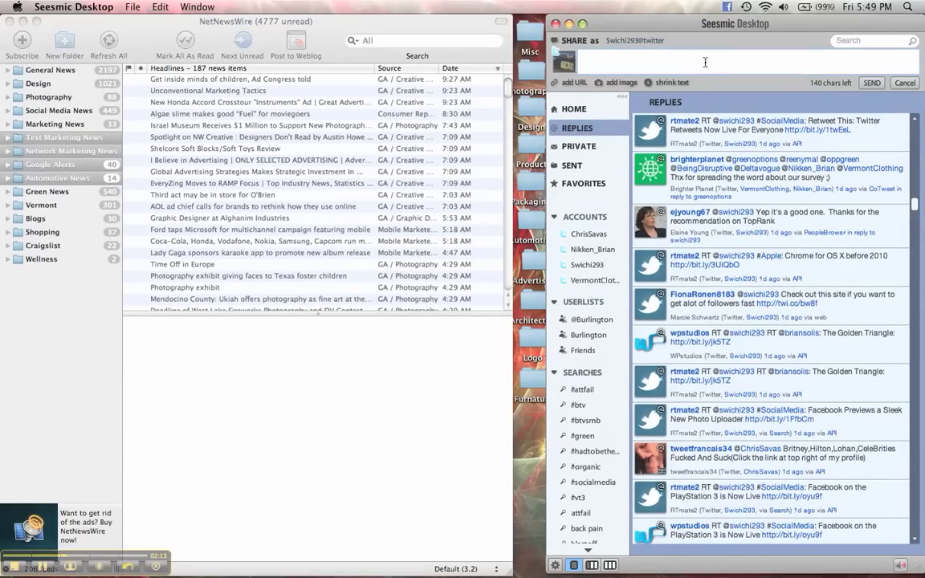
left_click(576, 83)
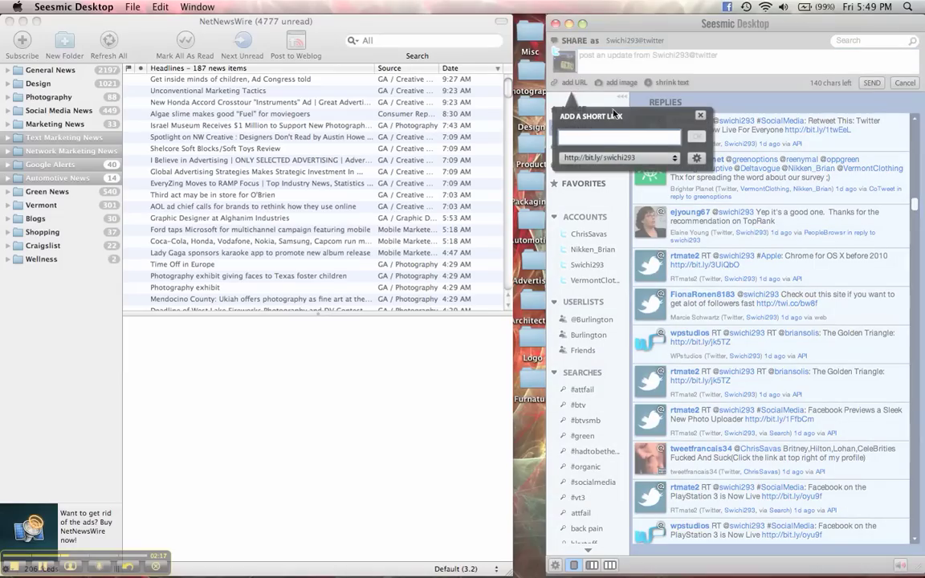
key("super+v")
left_click(597, 158)
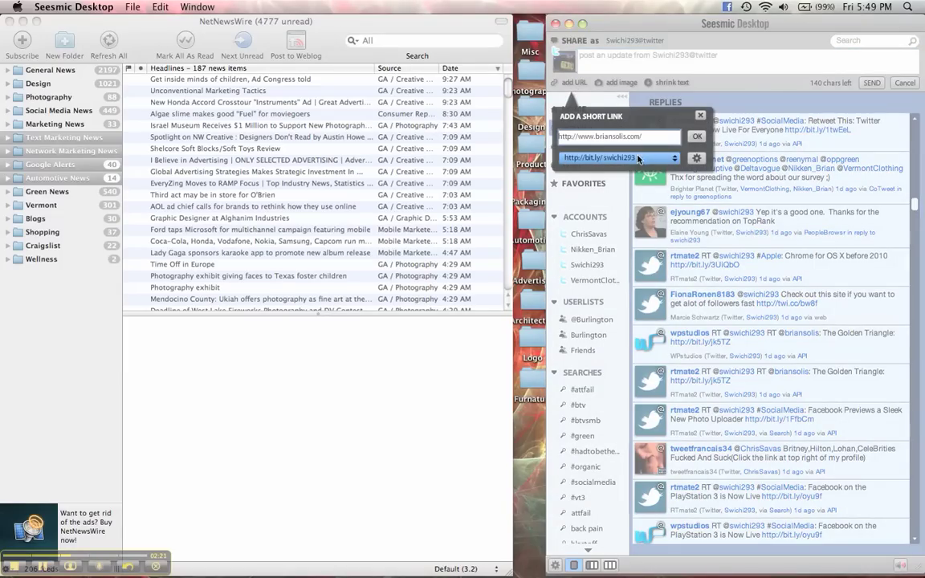
left_click(697, 139)
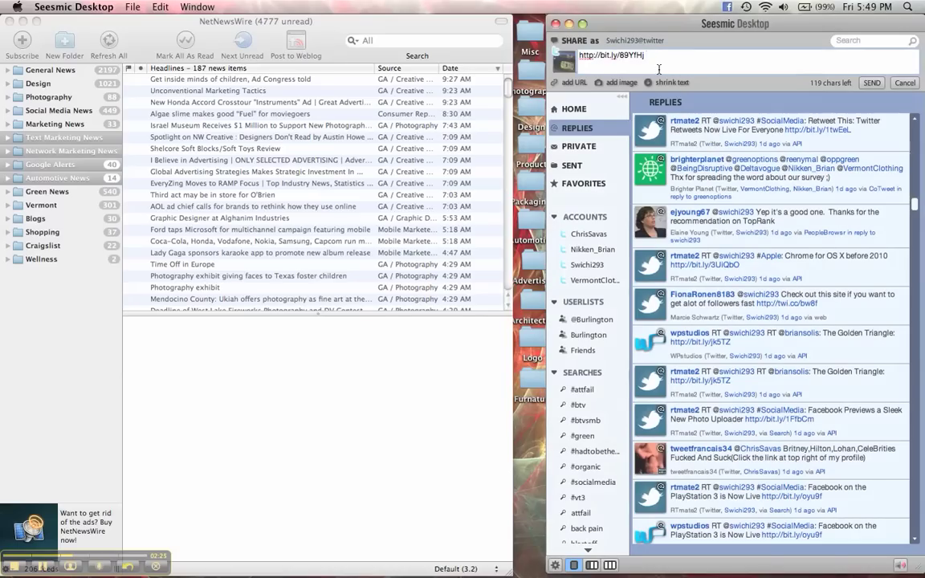
key("super+a")
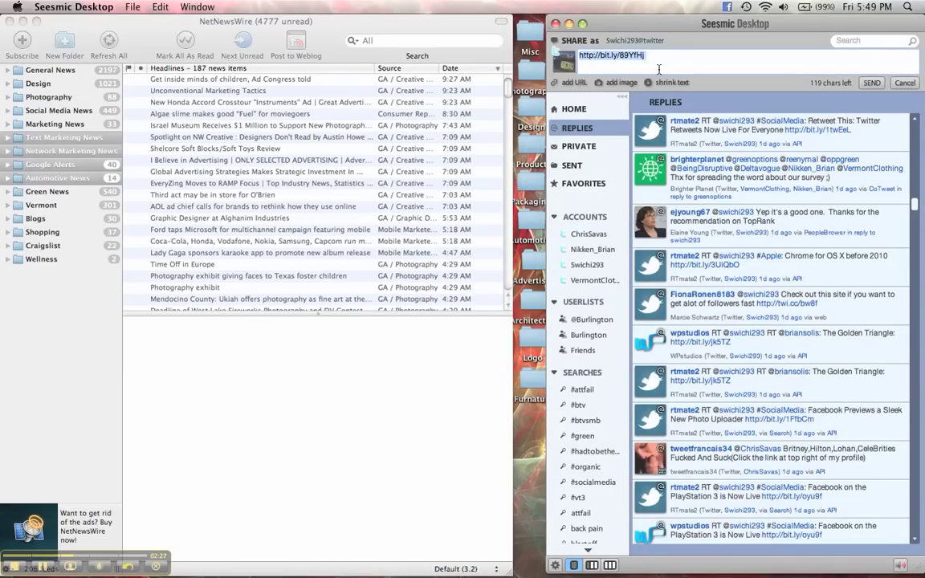
key("F9")
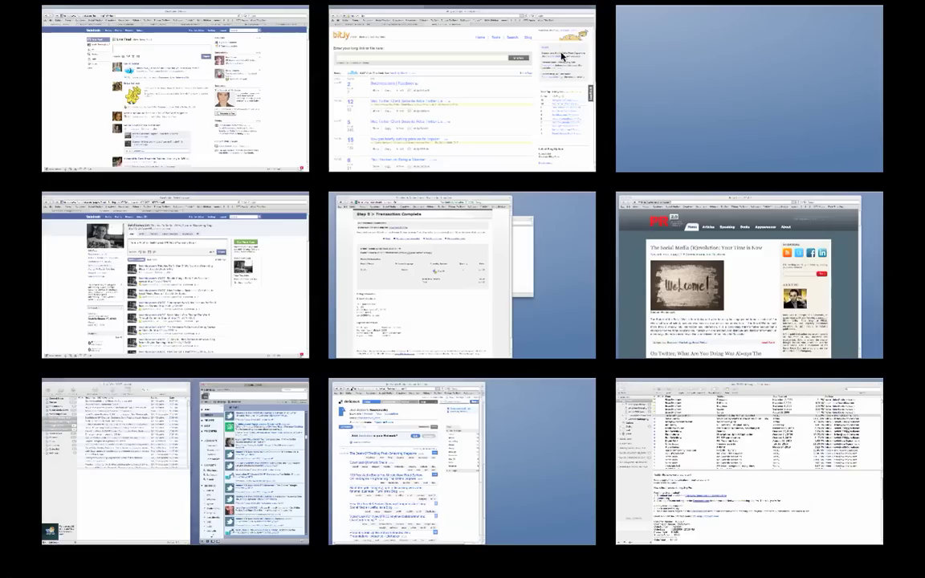
left_click(257, 228)
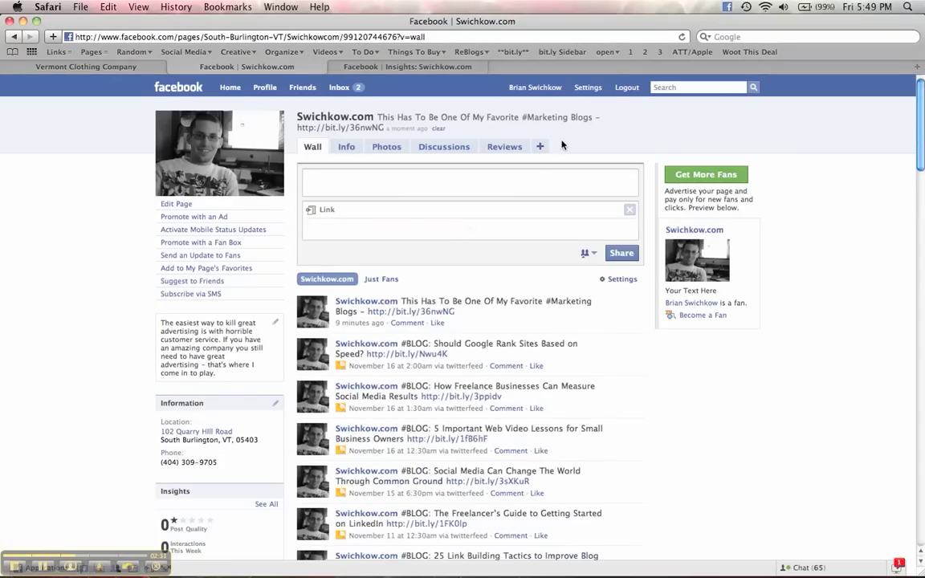
type("Here Is Another Really Great #PR And #Marketing Blog – http://bit.ly/89YfHj")
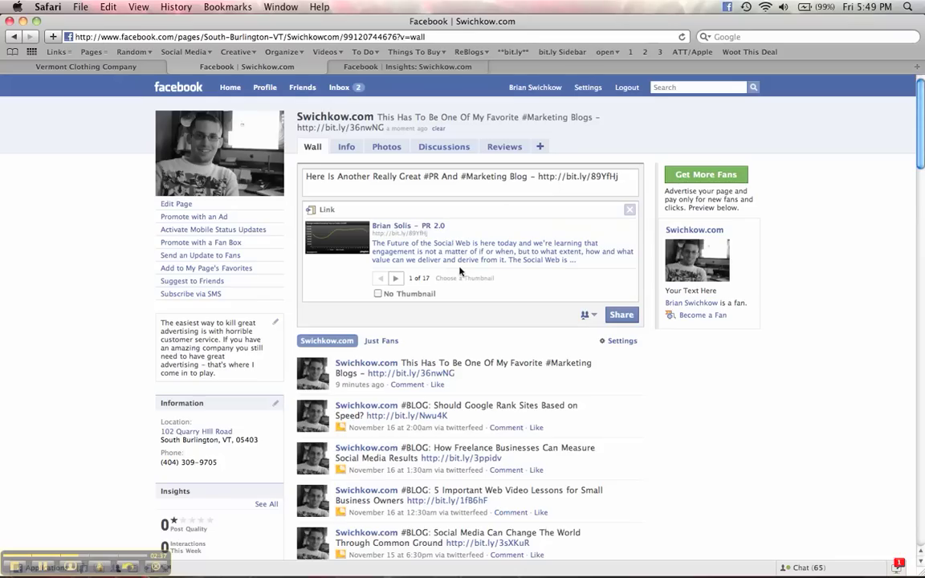
left_click(395, 279)
left_click(396, 279)
left_click(396, 279)
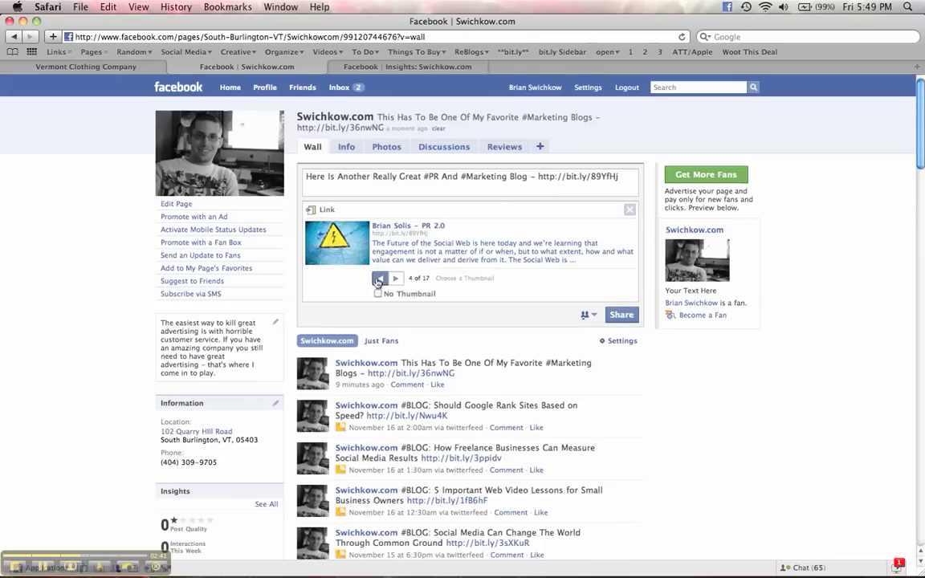
left_click(379, 278)
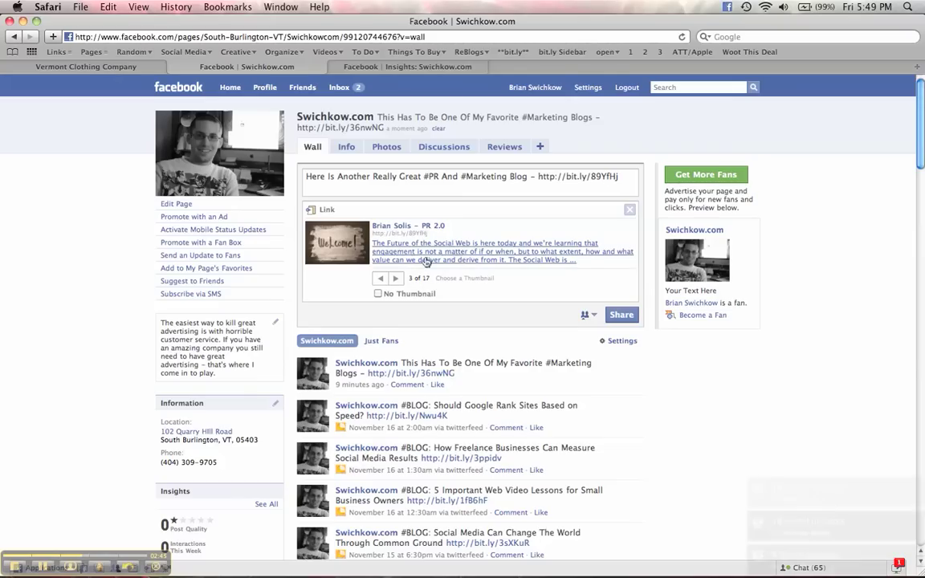
left_click(631, 210)
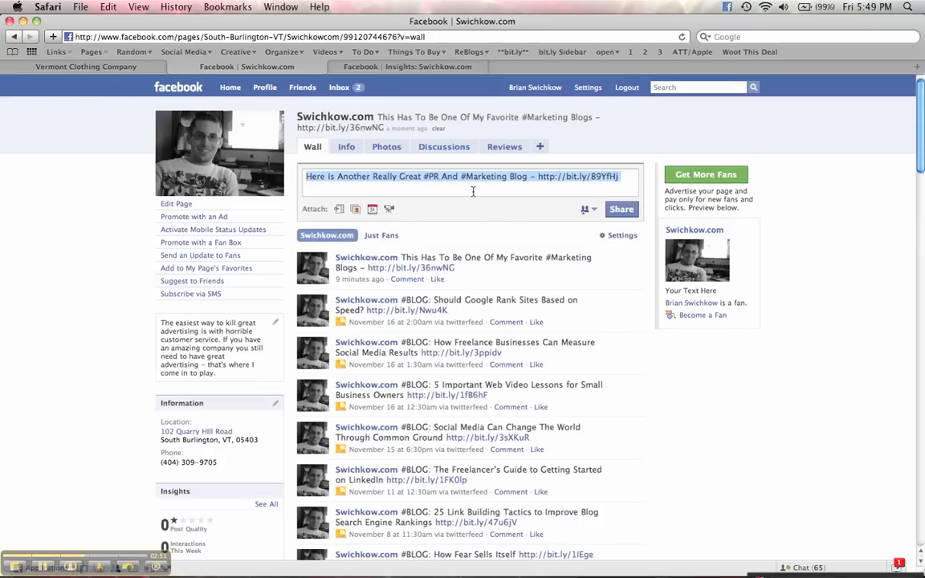
left_click(621, 211)
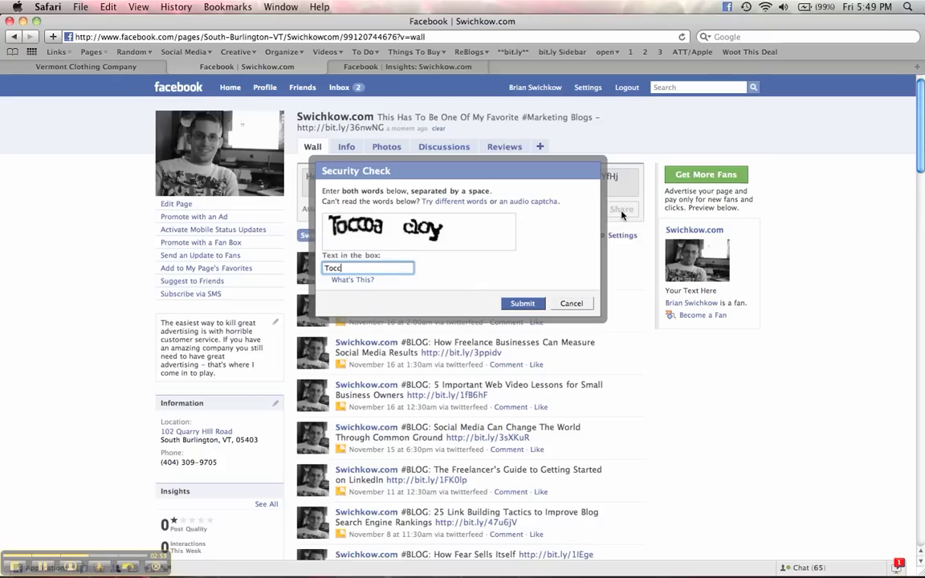
Answer the security check with 'Toccoa celto', retrying after the error, to publish the wall post
type("Toccoa cloy")
left_click(523, 304)
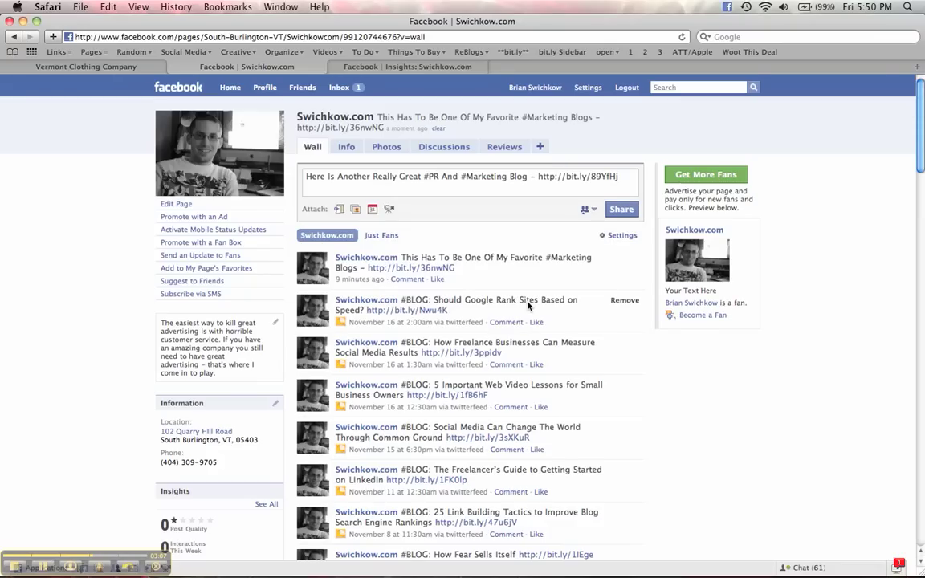
left_click(622, 210)
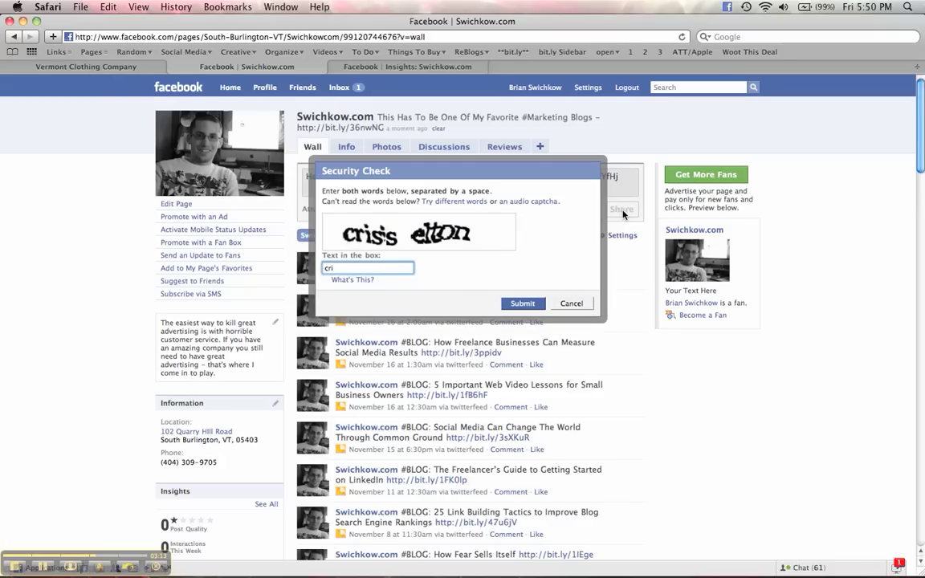
key("Return")
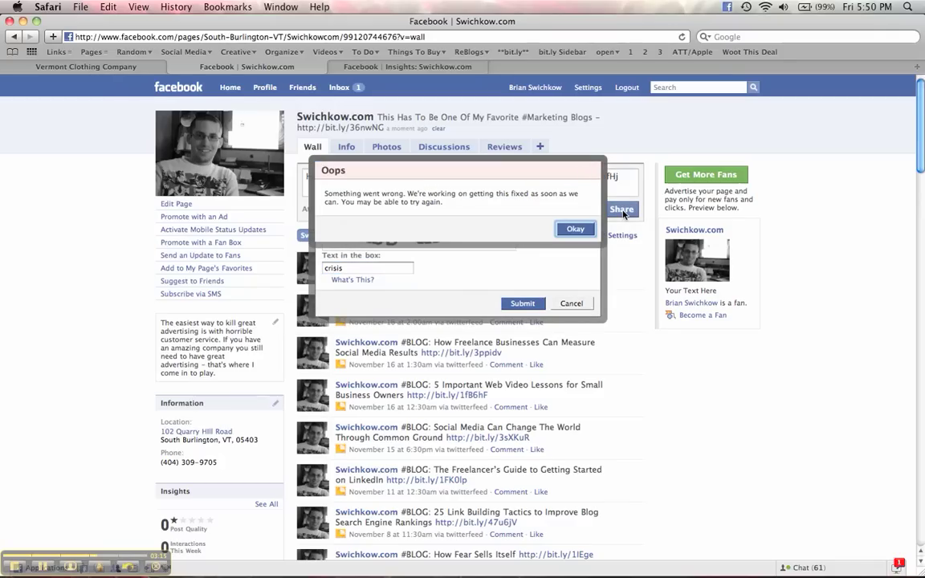
key("Return")
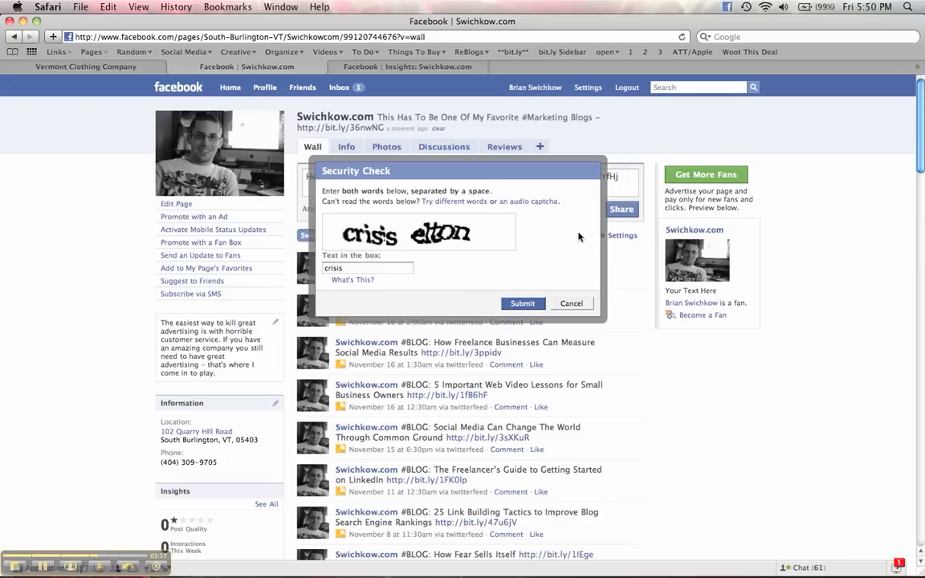
left_click(382, 271)
type("elton")
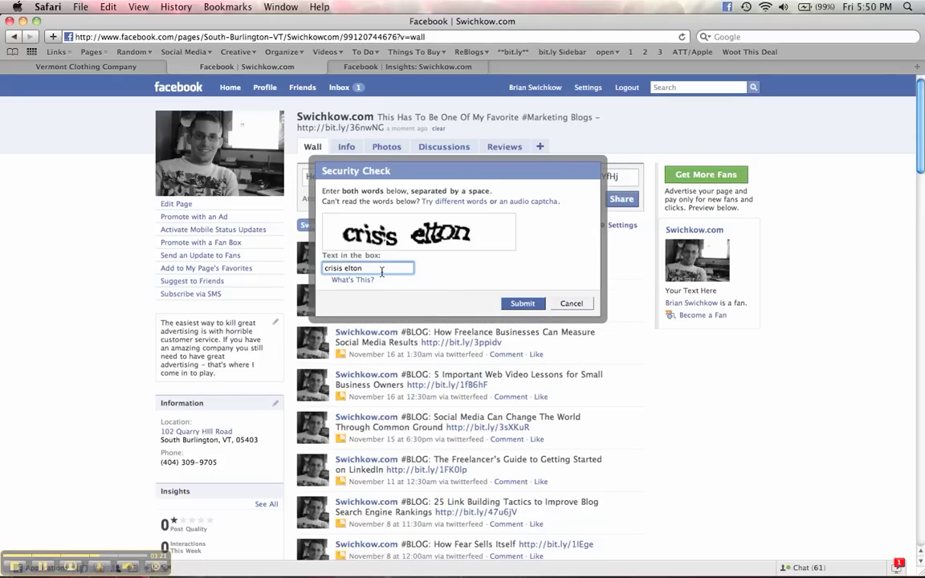
left_click(524, 302)
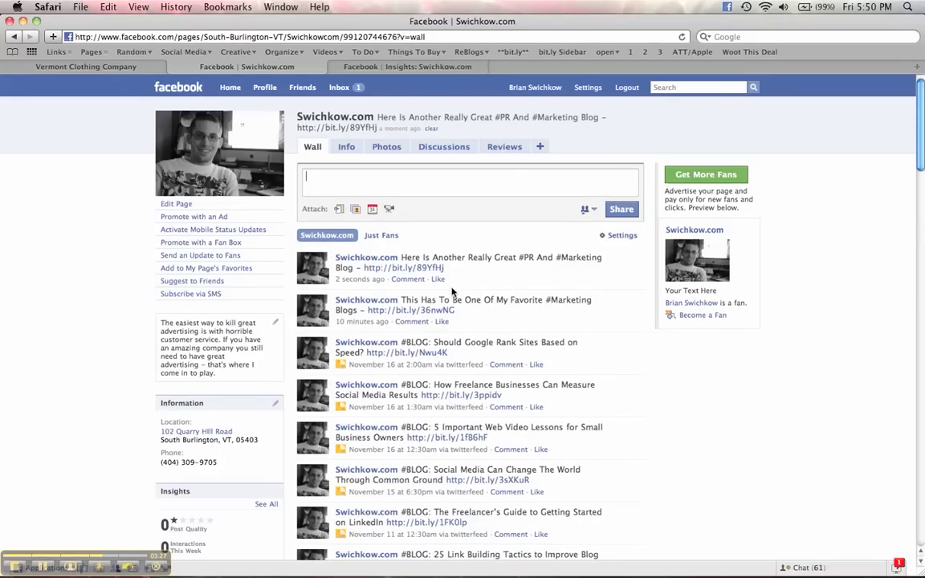
Switch to Seesmic Desktop and show its Home timeline
key("F9")
left_click(271, 463)
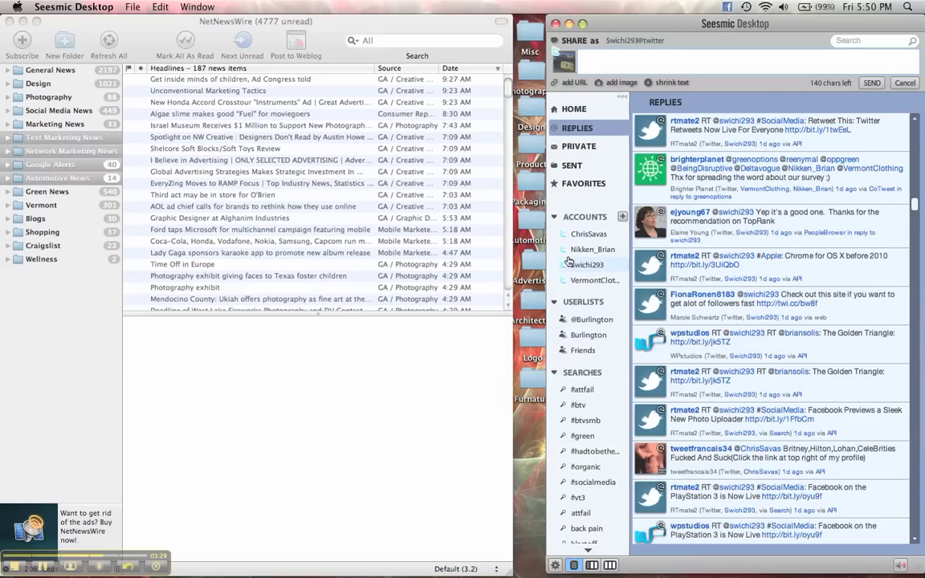
left_click(575, 109)
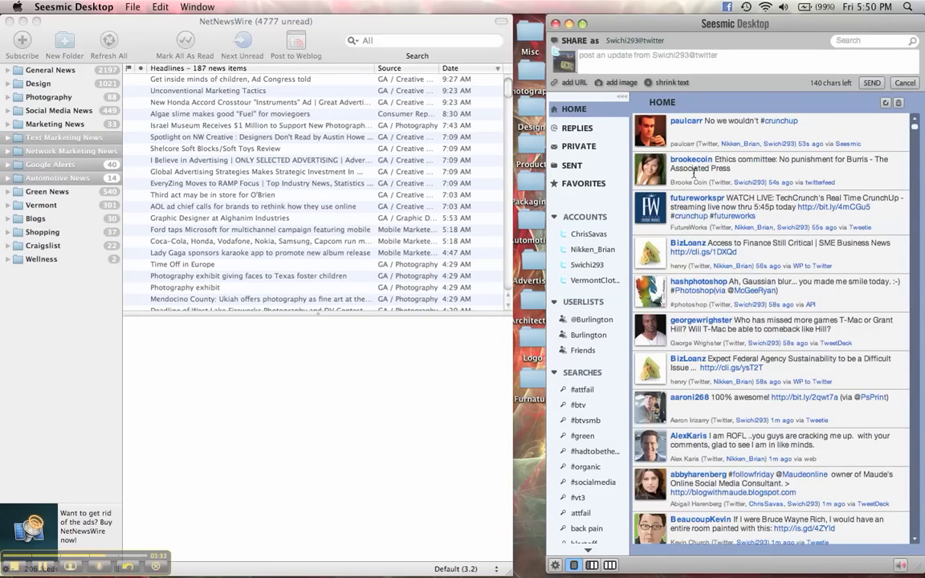
key("F9")
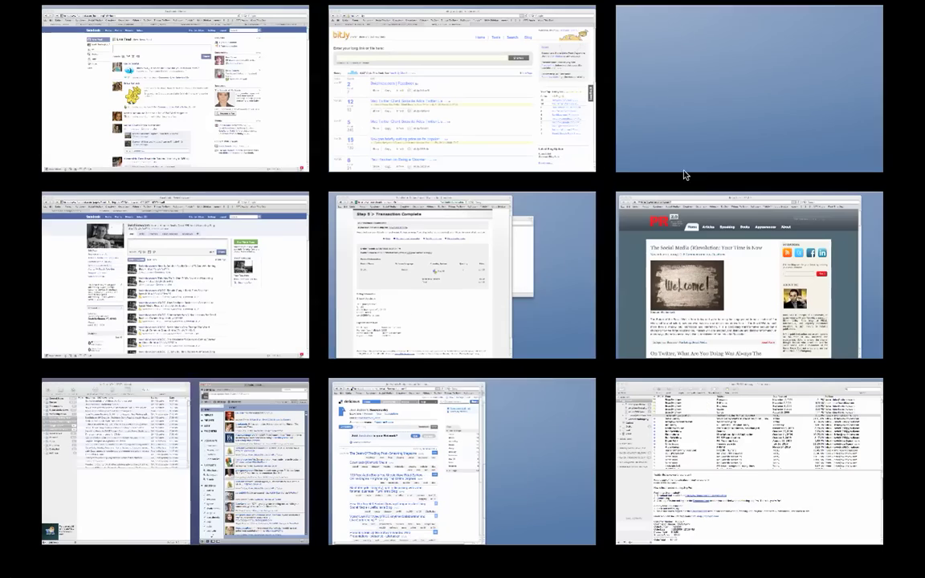
Reload the bit.ly history to see Brian Solis – PR 2.0 at 4 clicks, then return to Facebook
left_click(377, 55)
key("super+r")
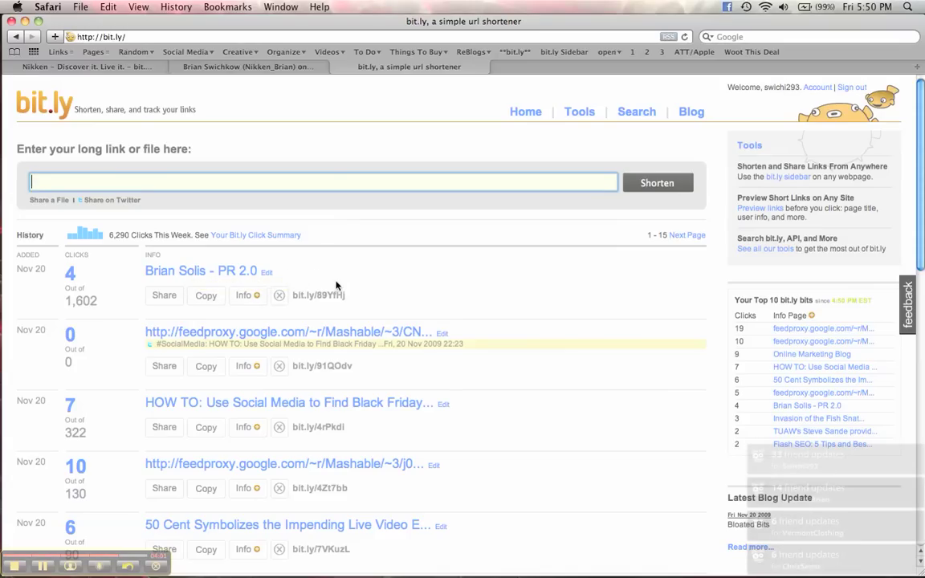
key("F9")
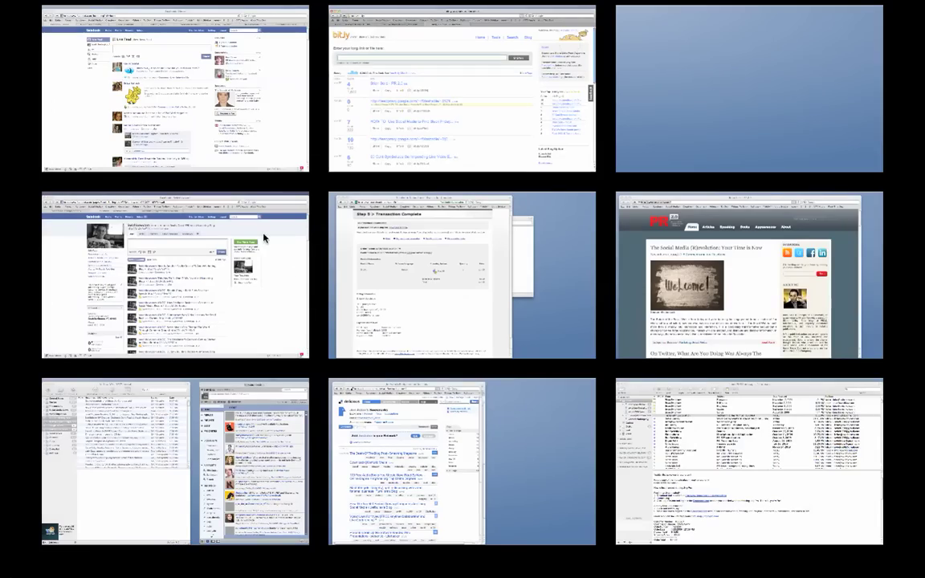
left_click(263, 238)
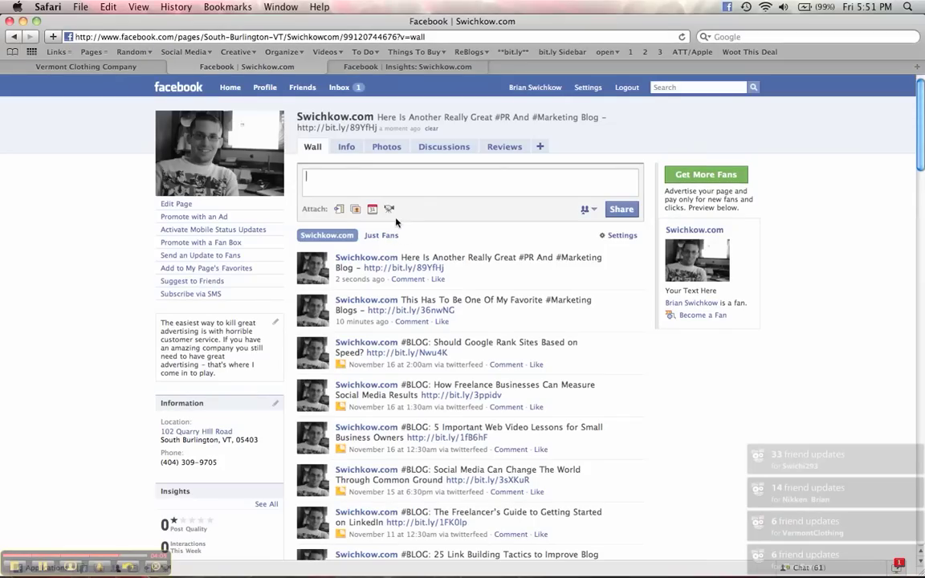